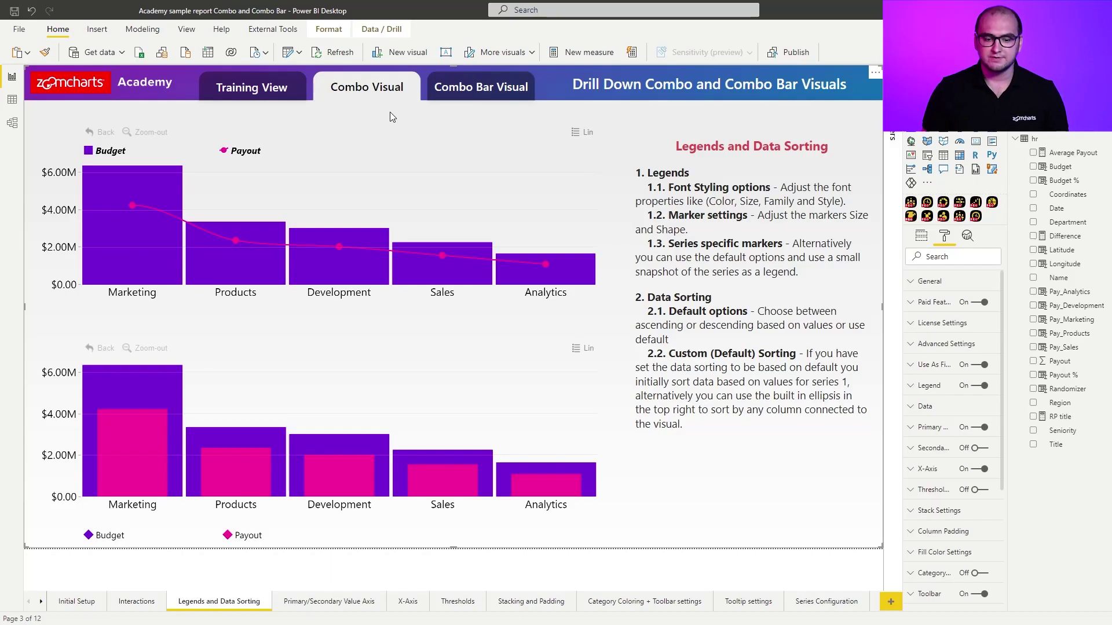
# Switch to the empty Training View page
pyautogui.click(271, 88)
# Add a Drill Down Combo PRO visual, enlarge it across the left canvas, and turn Background off
pyautogui.click(343, 126)
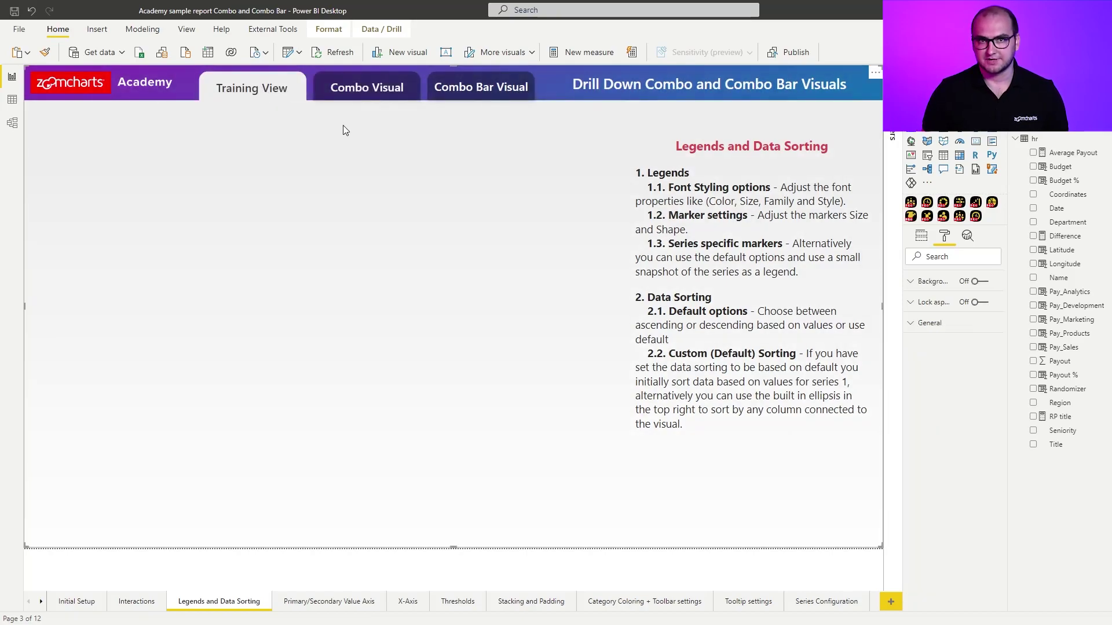
pyautogui.click(911, 202)
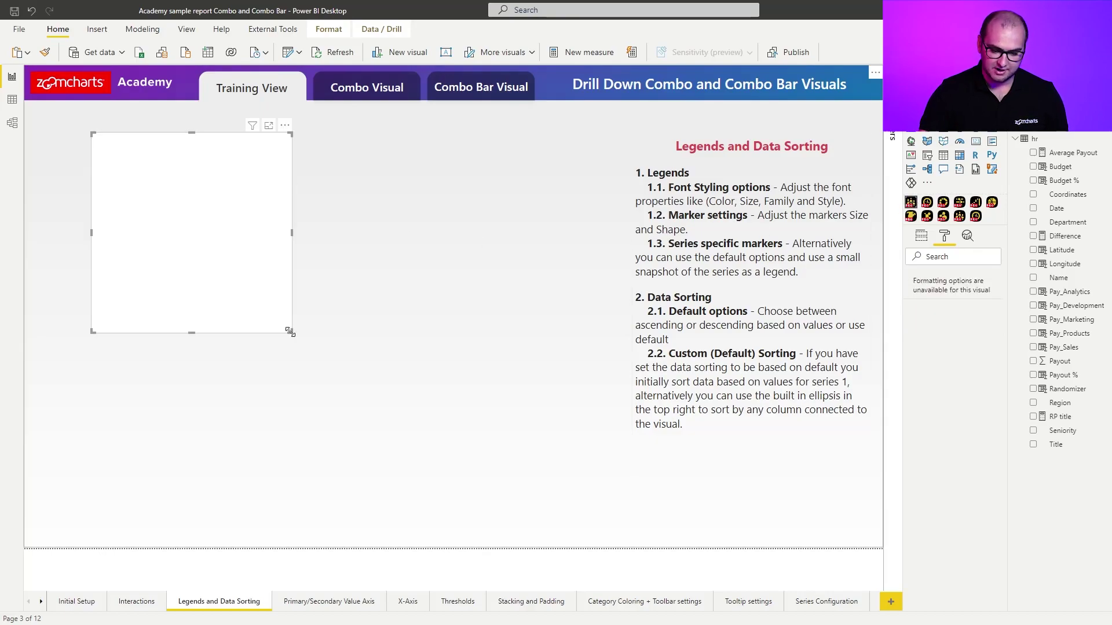
pyautogui.moveTo(290, 332); pyautogui.dragTo(609, 533)
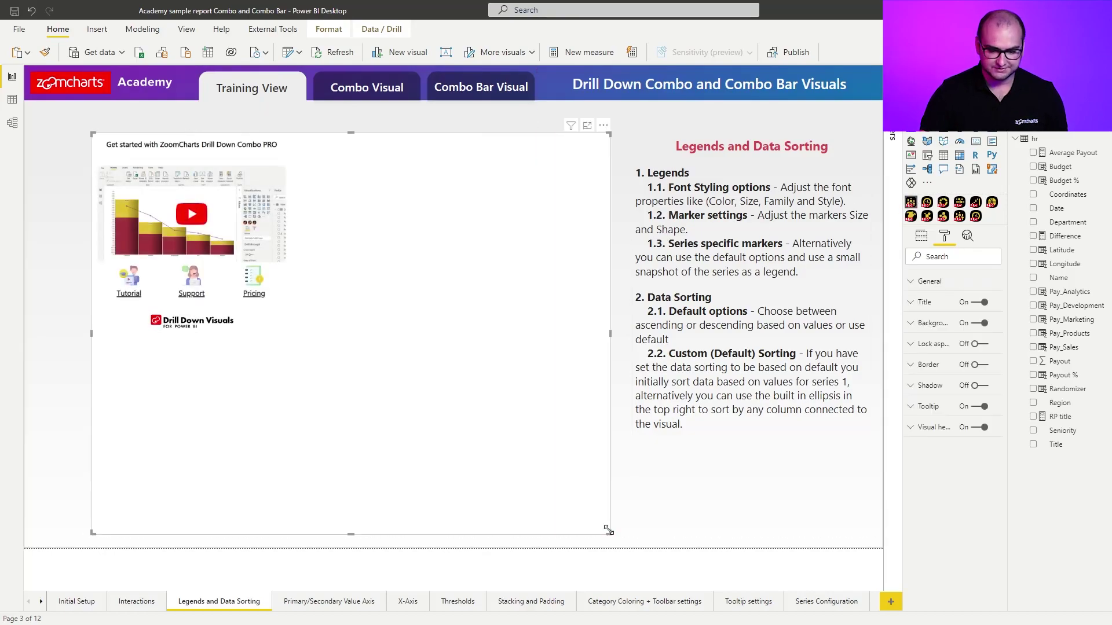
pyautogui.click(981, 325)
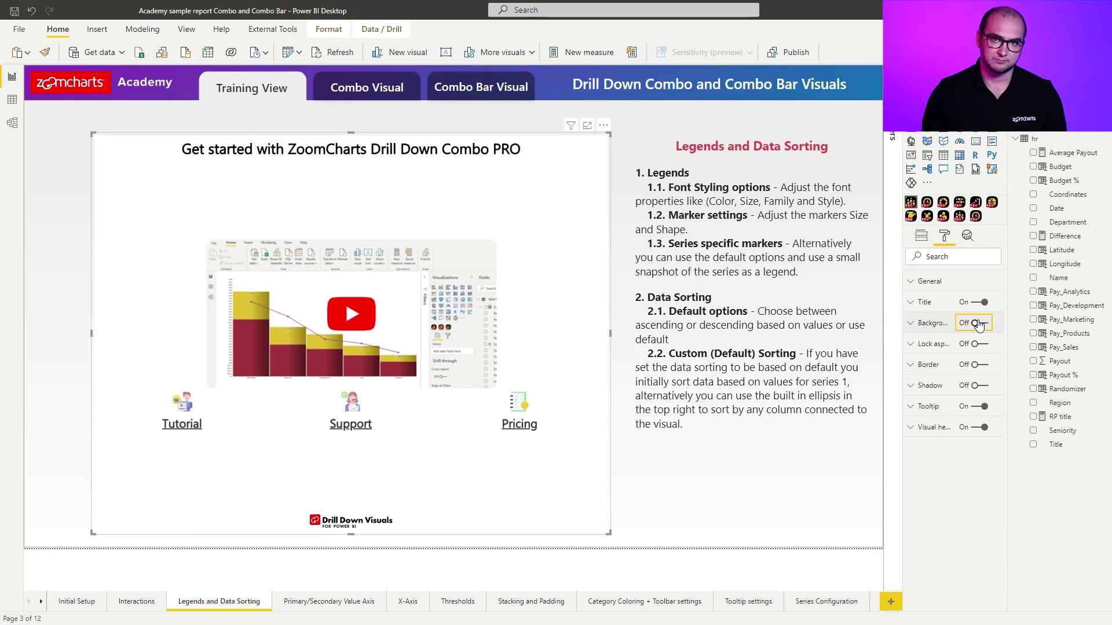
# Put Department and Region in Category, Payout in Series 1 and Budget in Series 2
pyautogui.click(924, 237)
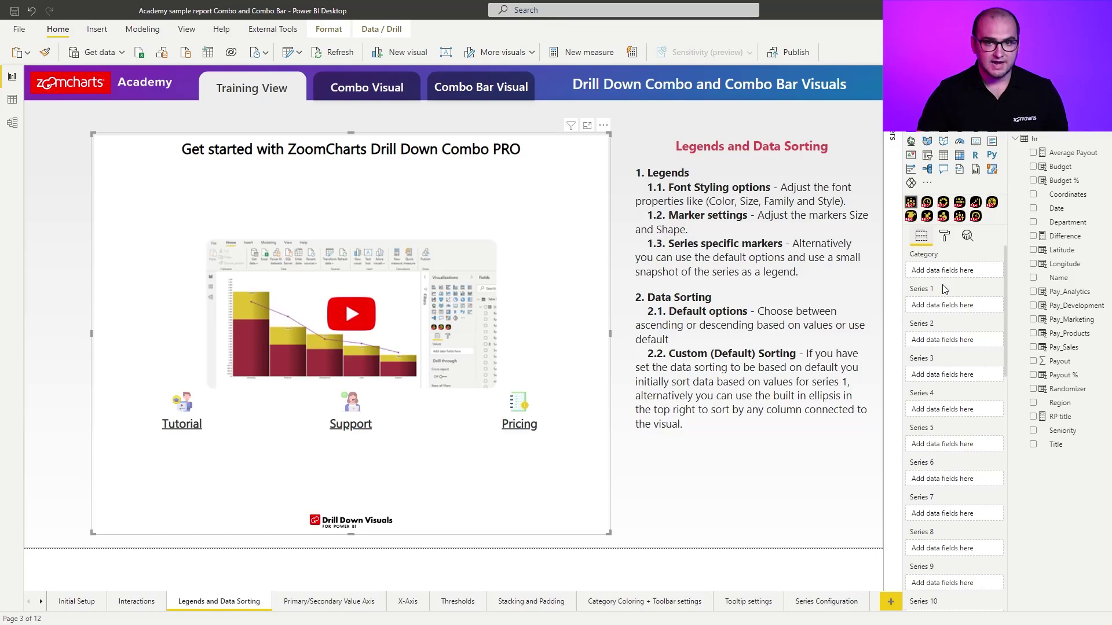
pyautogui.moveTo(1068, 223); pyautogui.dragTo(969, 278)
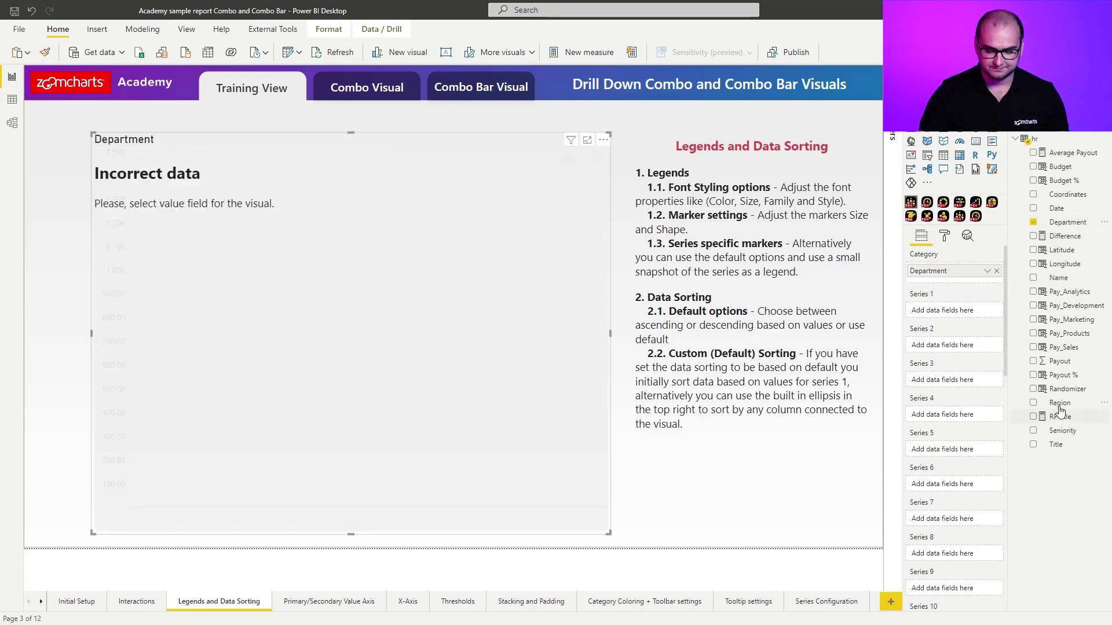
pyautogui.moveTo(1060, 410); pyautogui.dragTo(945, 284)
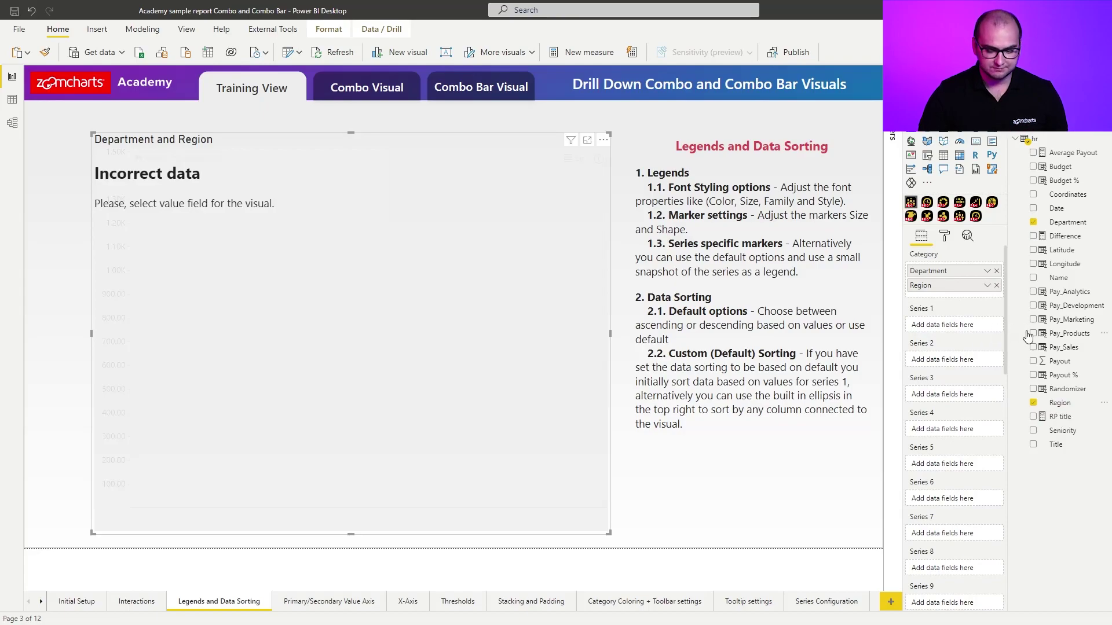
pyautogui.moveTo(1059, 362); pyautogui.dragTo(944, 327)
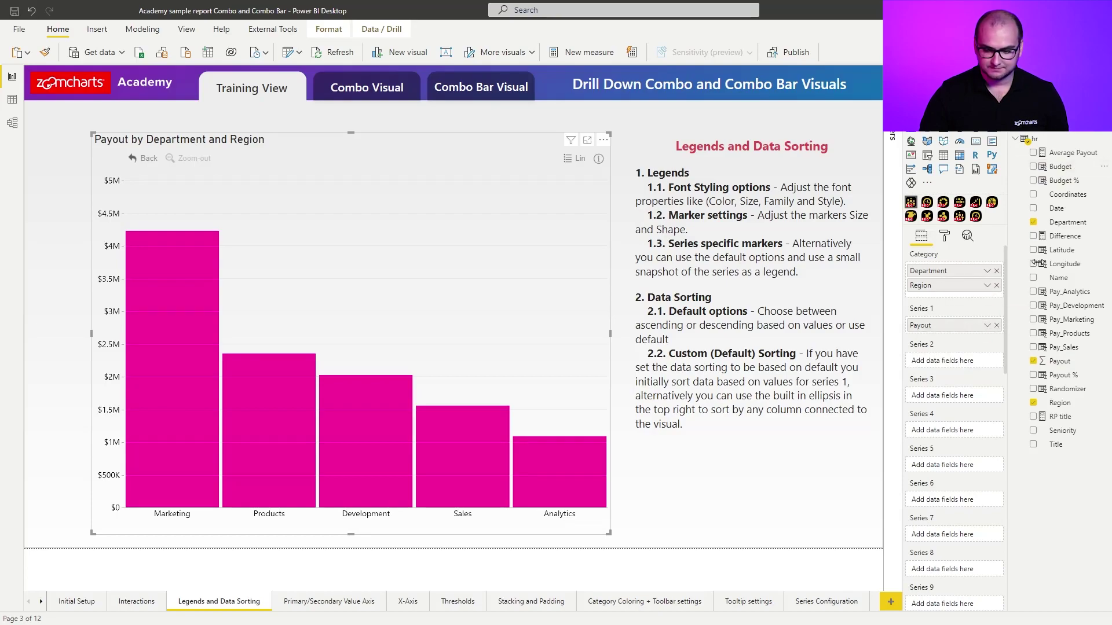
pyautogui.moveTo(1059, 166); pyautogui.dragTo(955, 363)
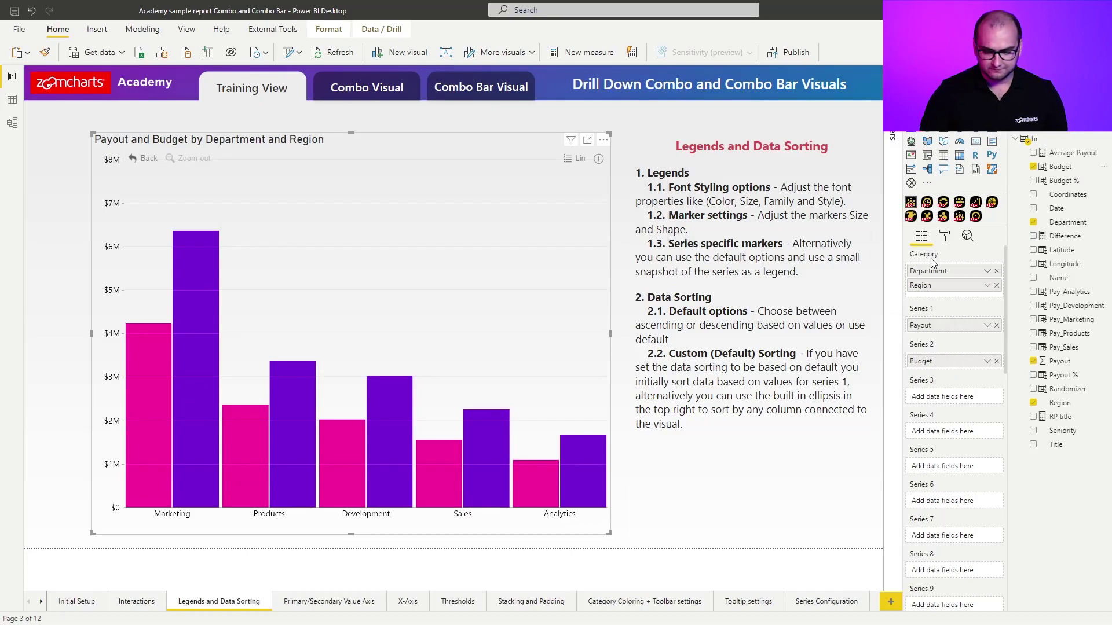
# Turn the chart legend on and keep its Position at Bottom
pyautogui.click(942, 242)
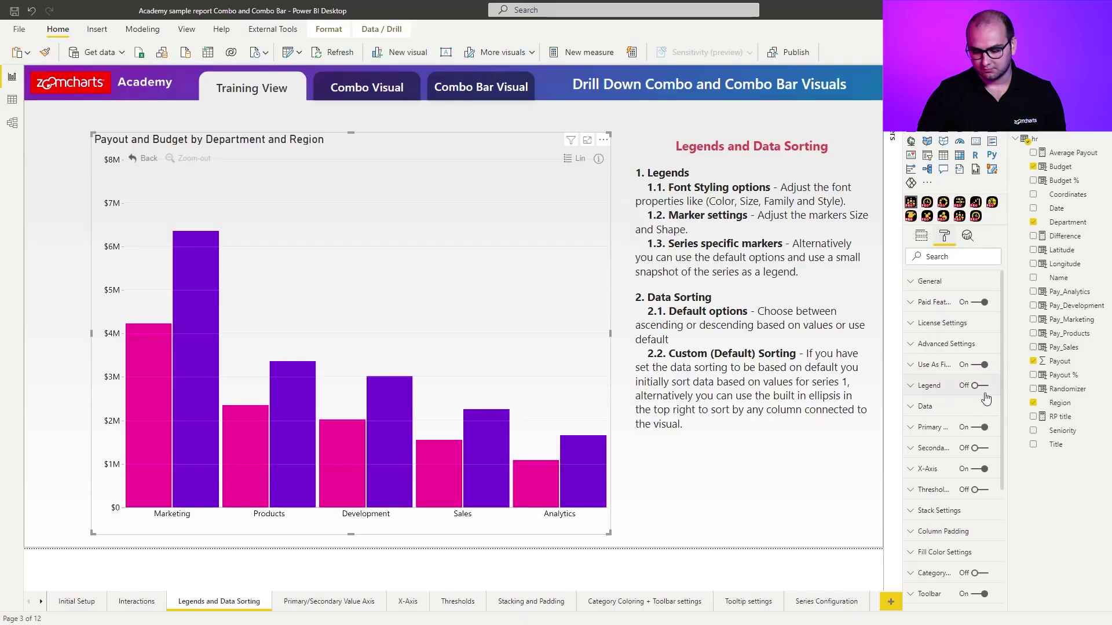
pyautogui.click(977, 387)
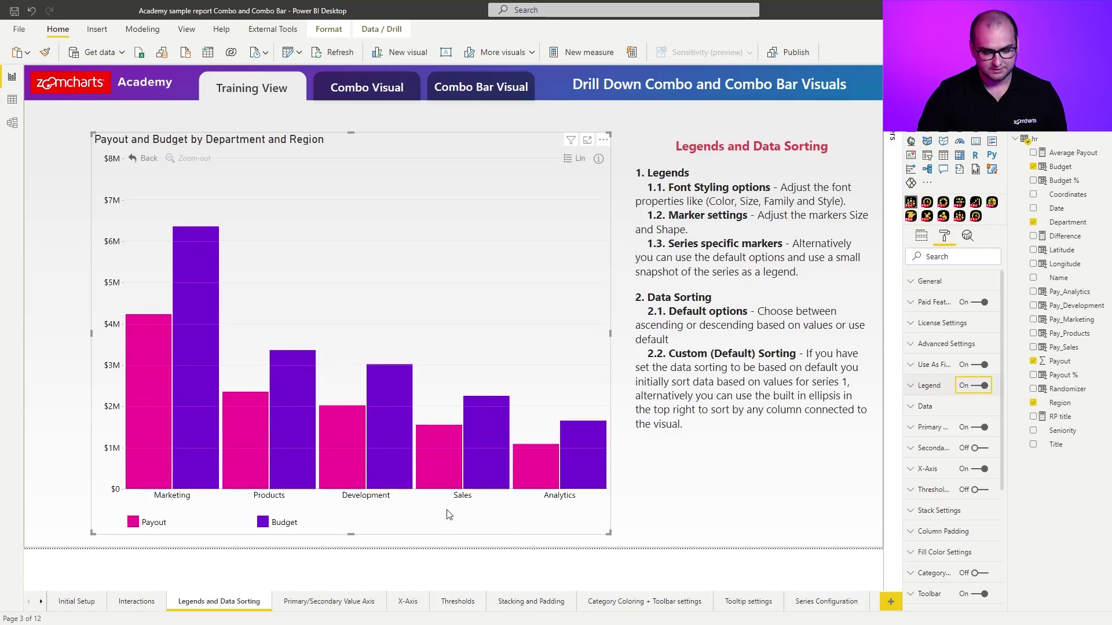
pyautogui.click(924, 385)
pyautogui.scroll(-1, 948, 446)
pyautogui.scroll(-1, 947, 444)
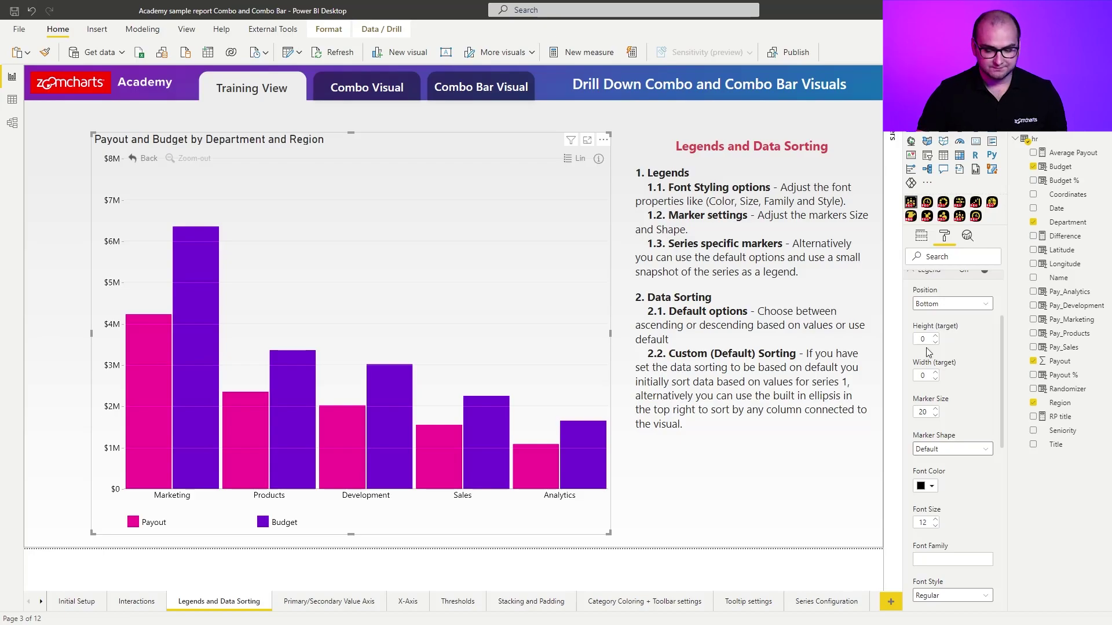
pyautogui.click(956, 305)
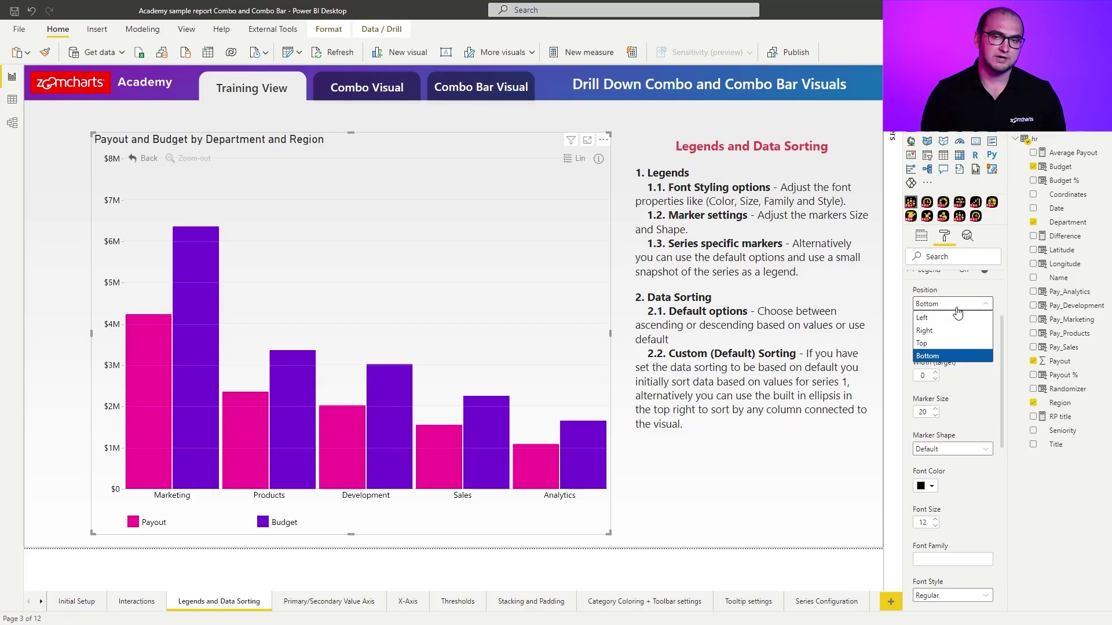
pyautogui.click(956, 307)
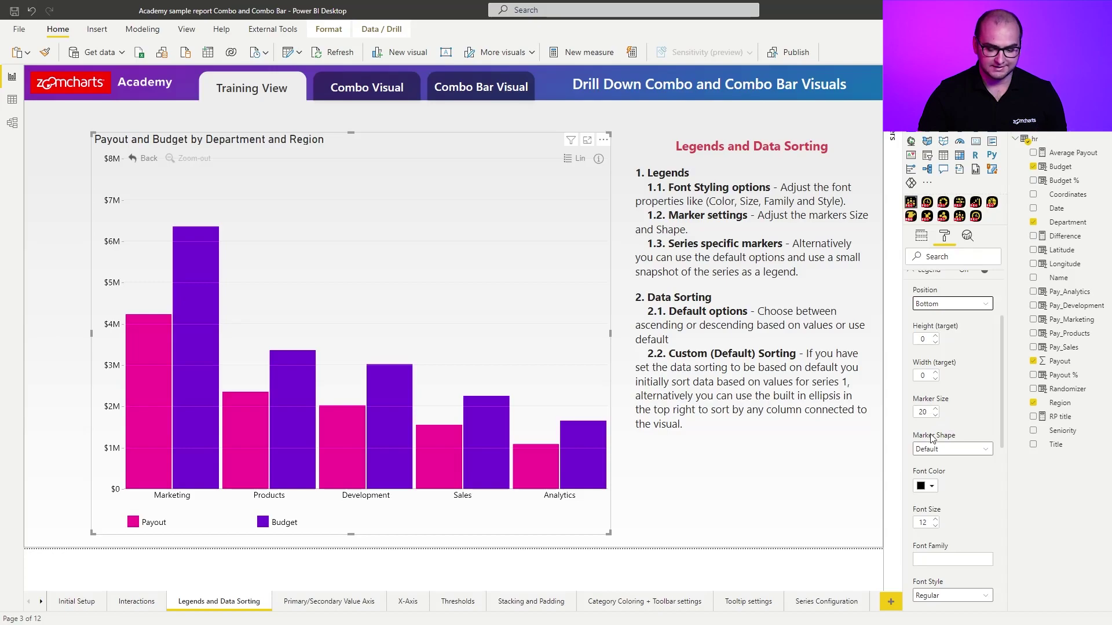
pyautogui.scroll(-1, 966, 468)
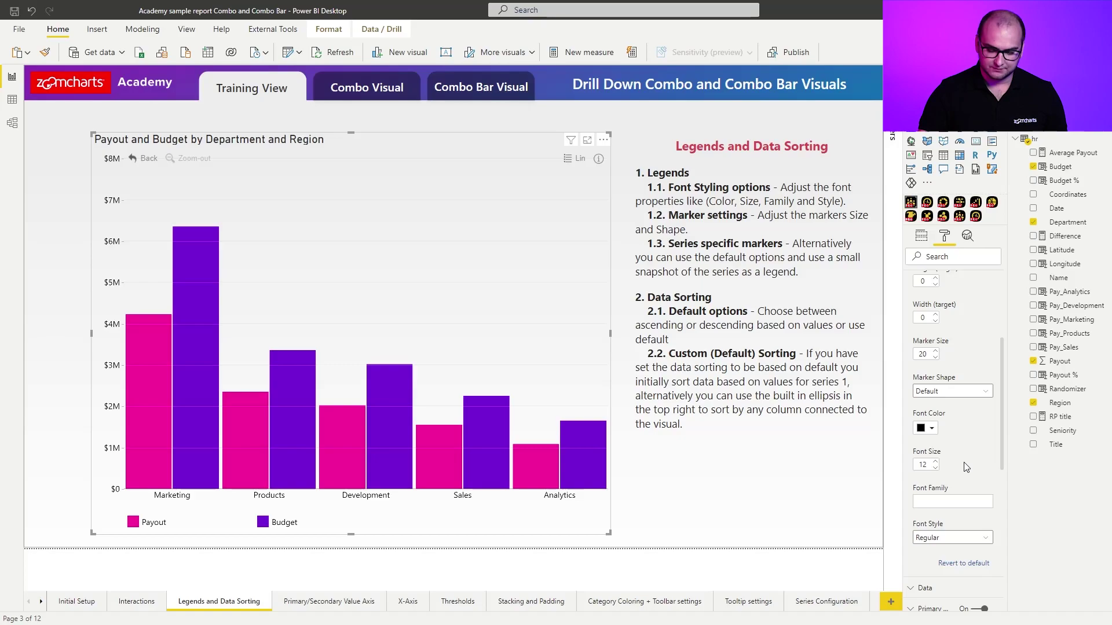
# Change the Payout series type from columns to a line
pyautogui.scroll(-10, 966, 467)
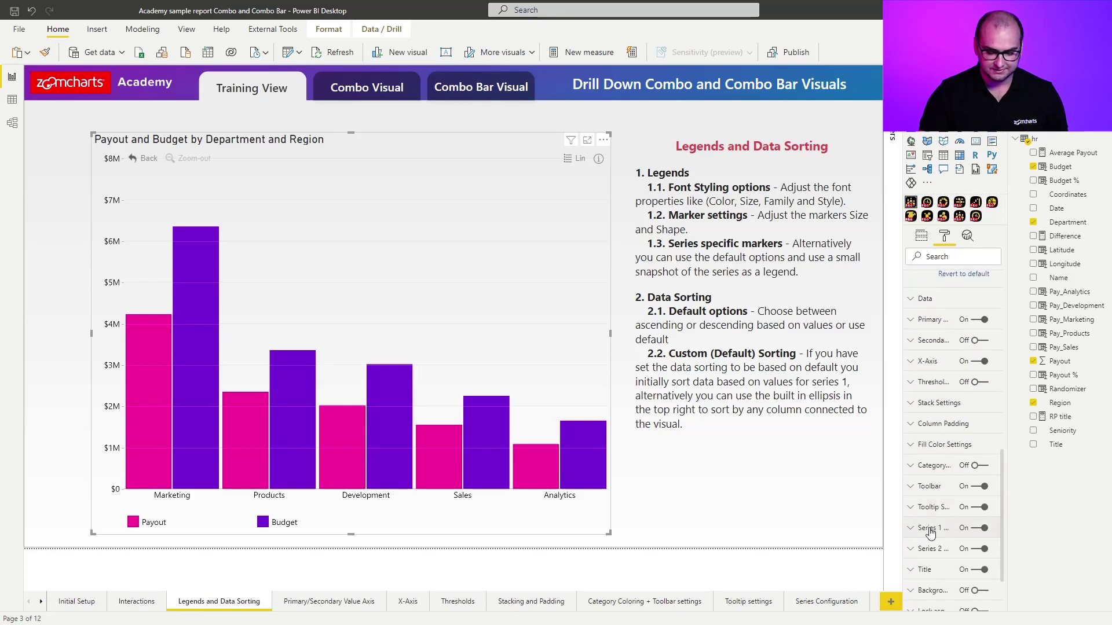
pyautogui.click(928, 530)
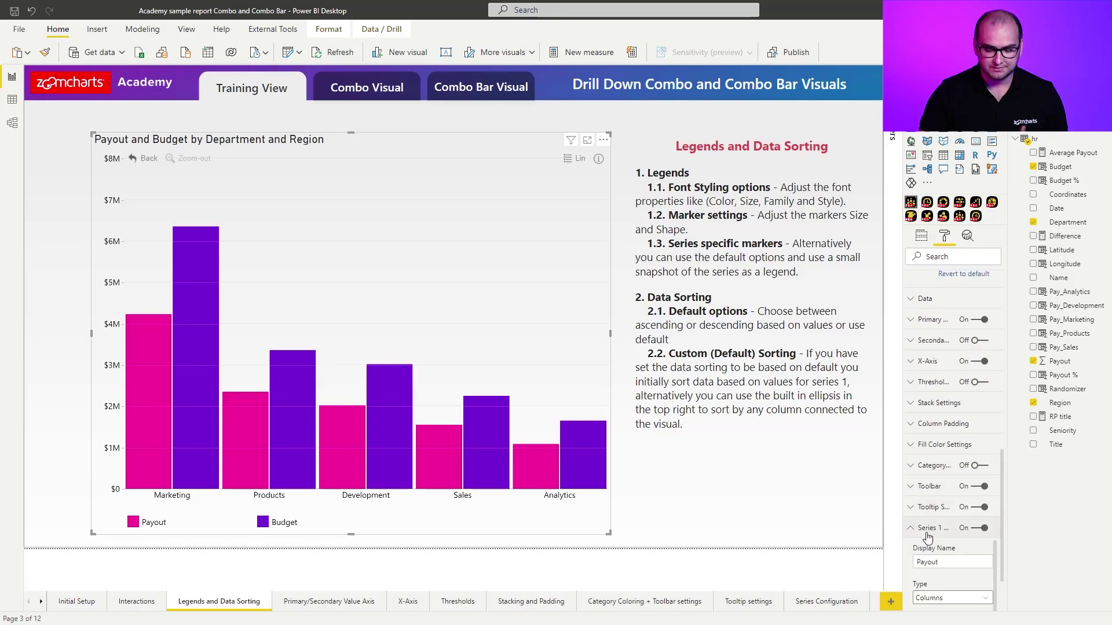
pyautogui.scroll(-2, 929, 535)
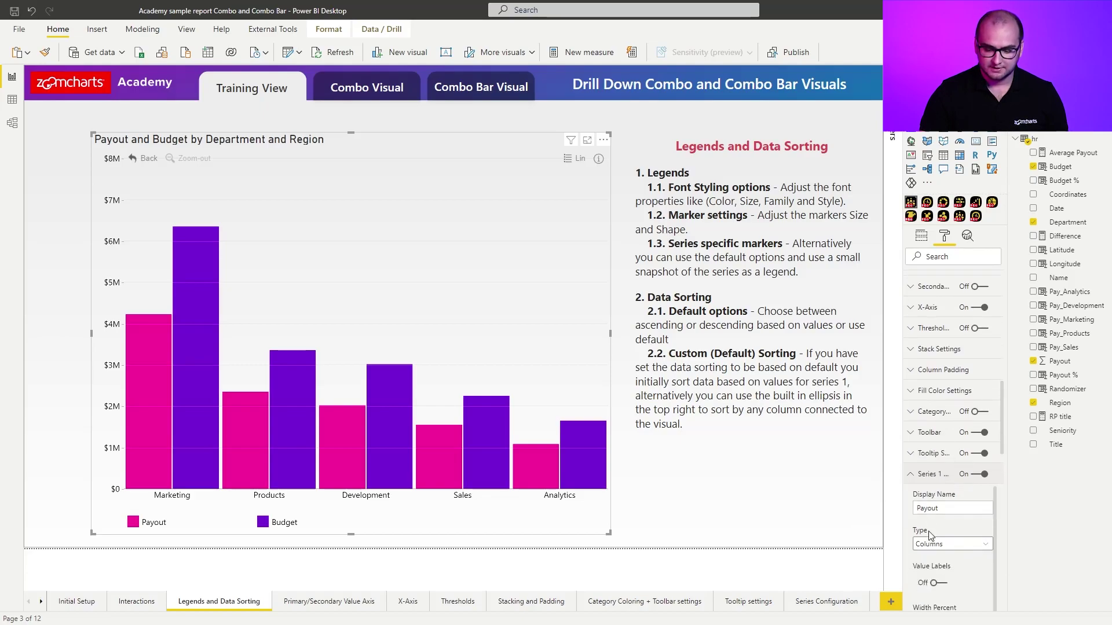
pyautogui.click(932, 541)
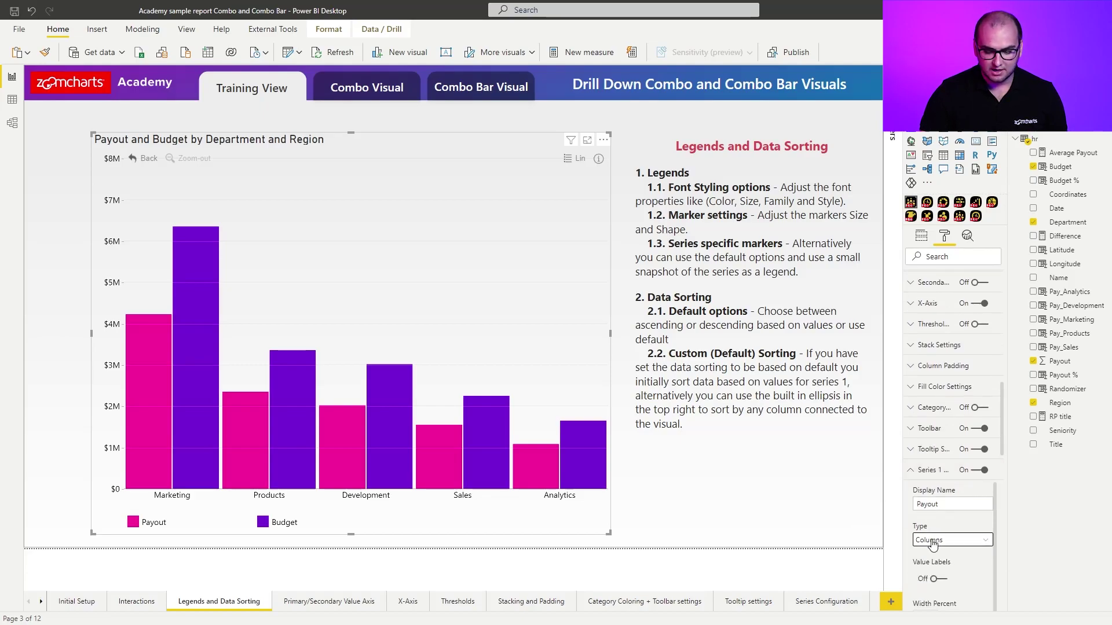
pyautogui.click(933, 566)
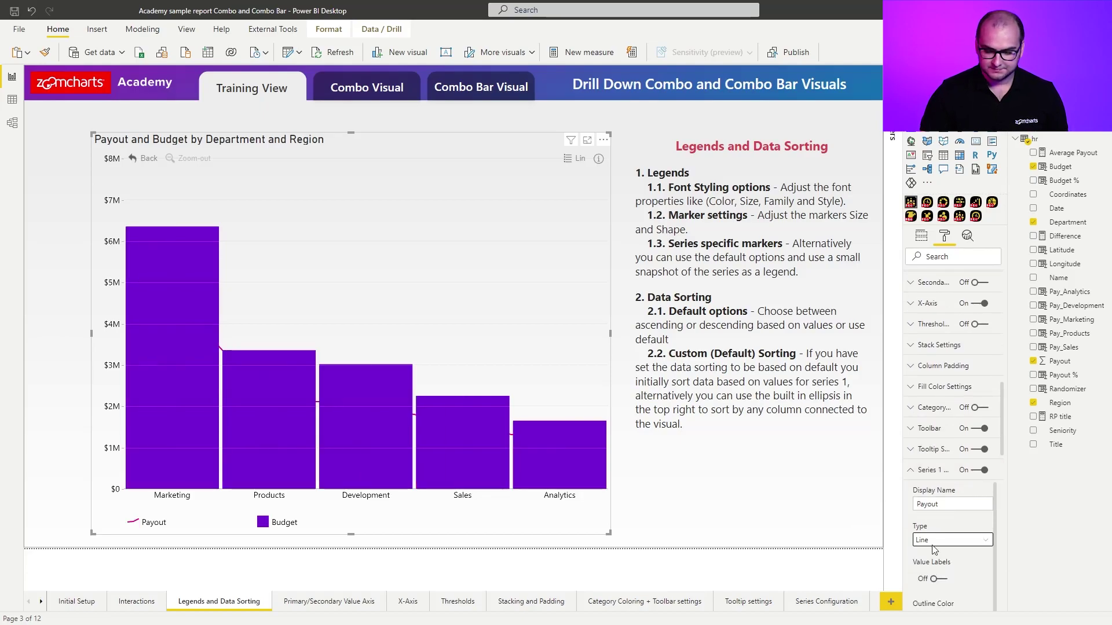
# Raise Payout's Display Order to 11 so the line sits in front of the Budget columns
pyautogui.scroll(-10, 941, 565)
pyautogui.scroll(-3, 953, 550)
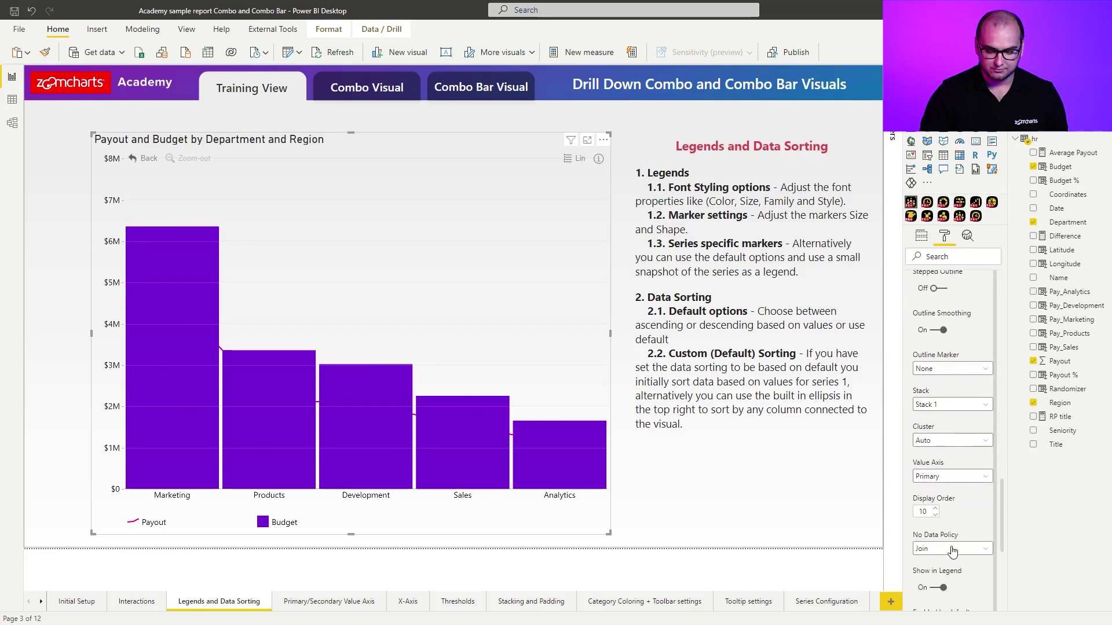
pyautogui.click(936, 501)
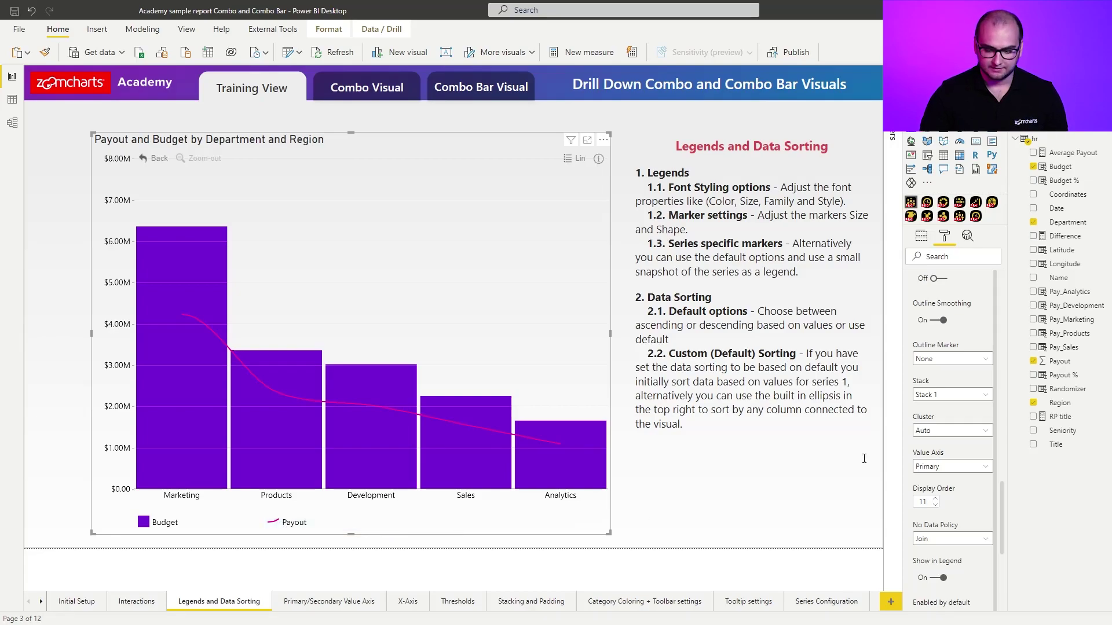
# Set the Payout line's Outline Marker to Circle
pyautogui.scroll(1, 938, 430)
pyautogui.scroll(2, 938, 430)
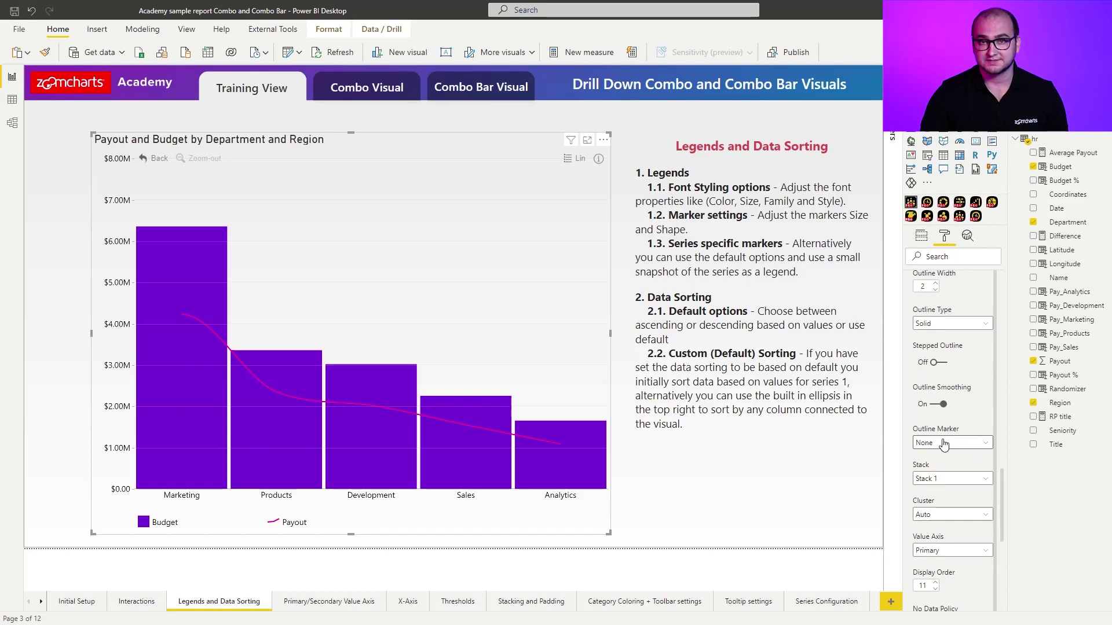
pyautogui.click(944, 443)
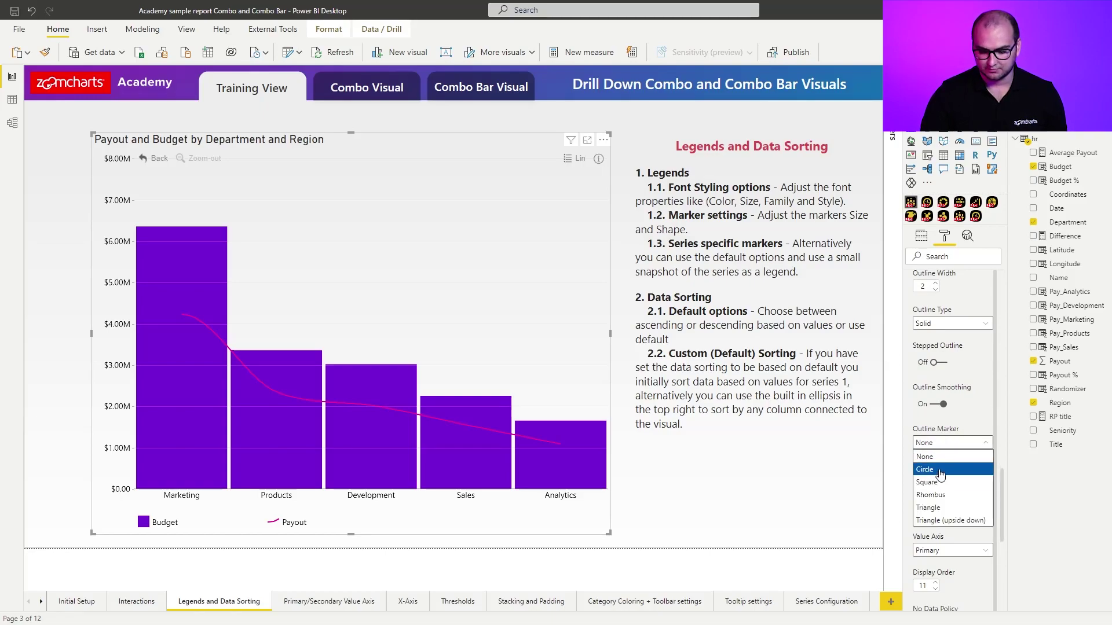
pyautogui.click(941, 470)
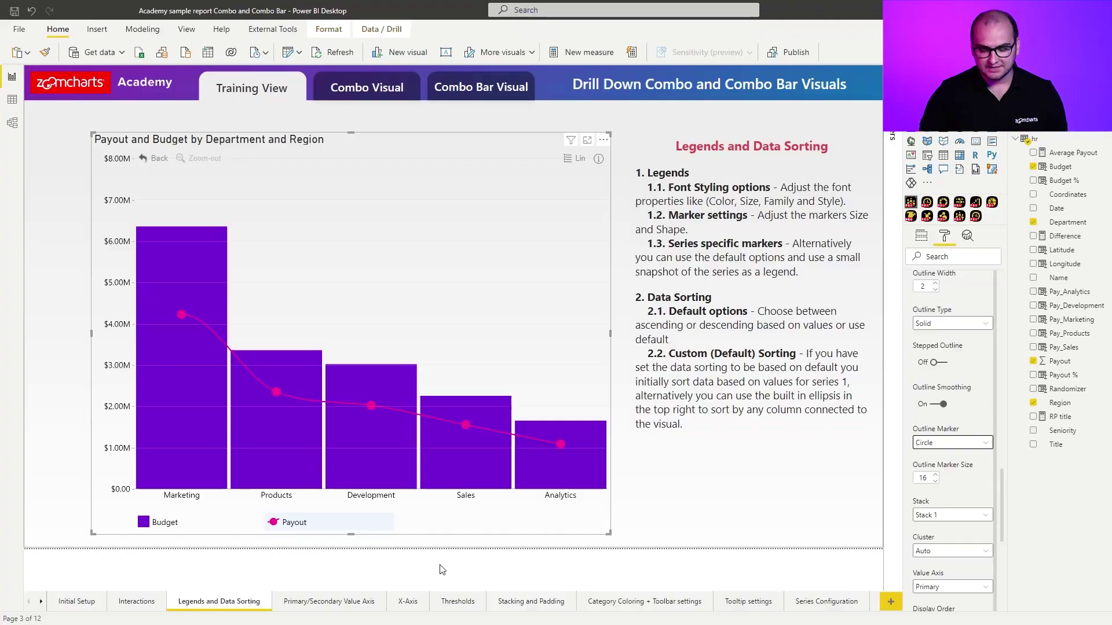
# Leave the Payout series' Legend Marker Shape at Default
pyautogui.scroll(-1, 960, 484)
pyautogui.scroll(-7, 960, 484)
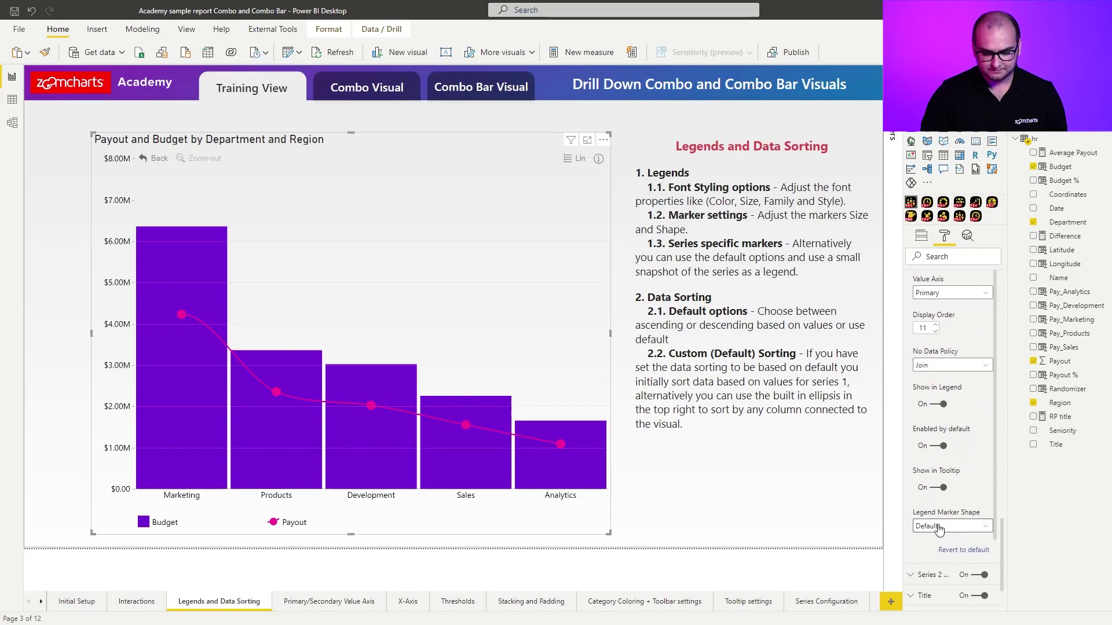
pyautogui.click(939, 528)
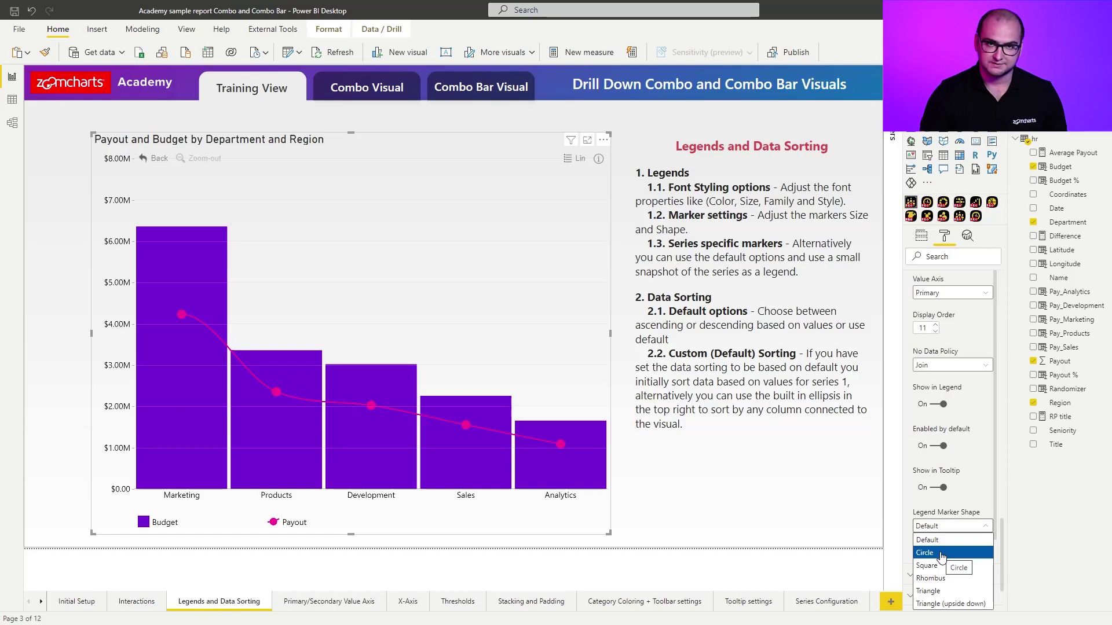
pyautogui.click(936, 531)
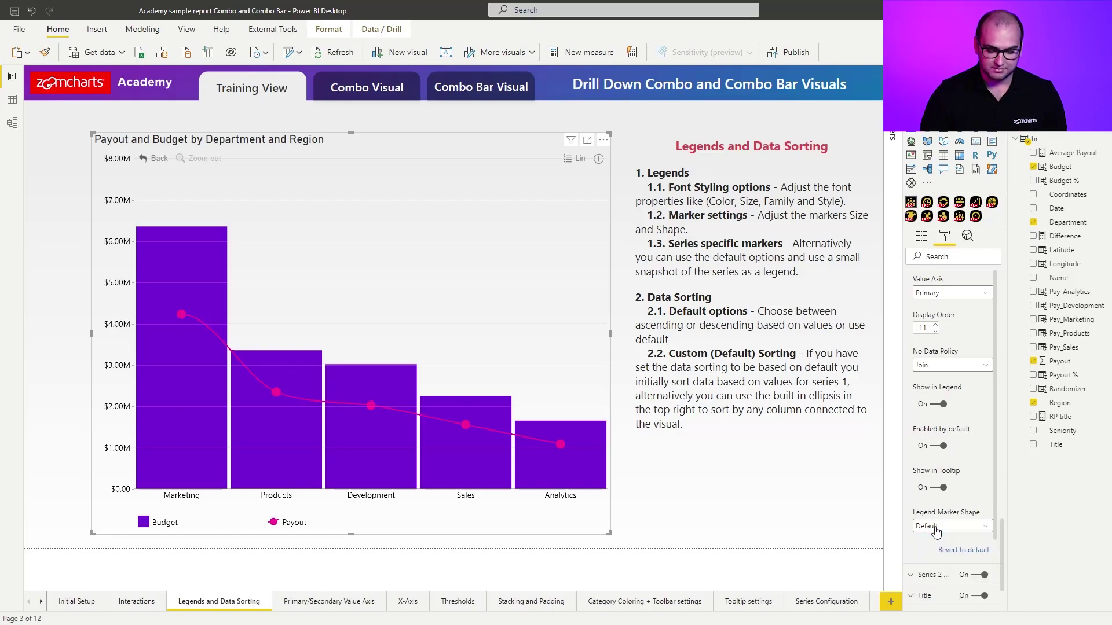
# Set the Legend Marker Shape to Triangle for both legend entries
pyautogui.scroll(3, 938, 469)
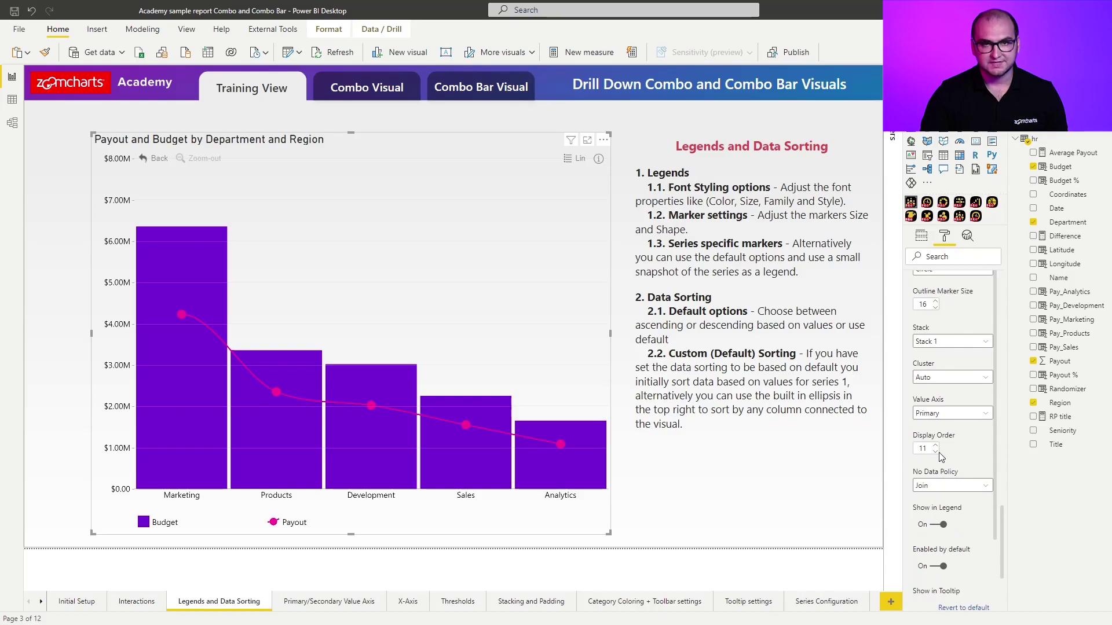
pyautogui.scroll(10, 939, 457)
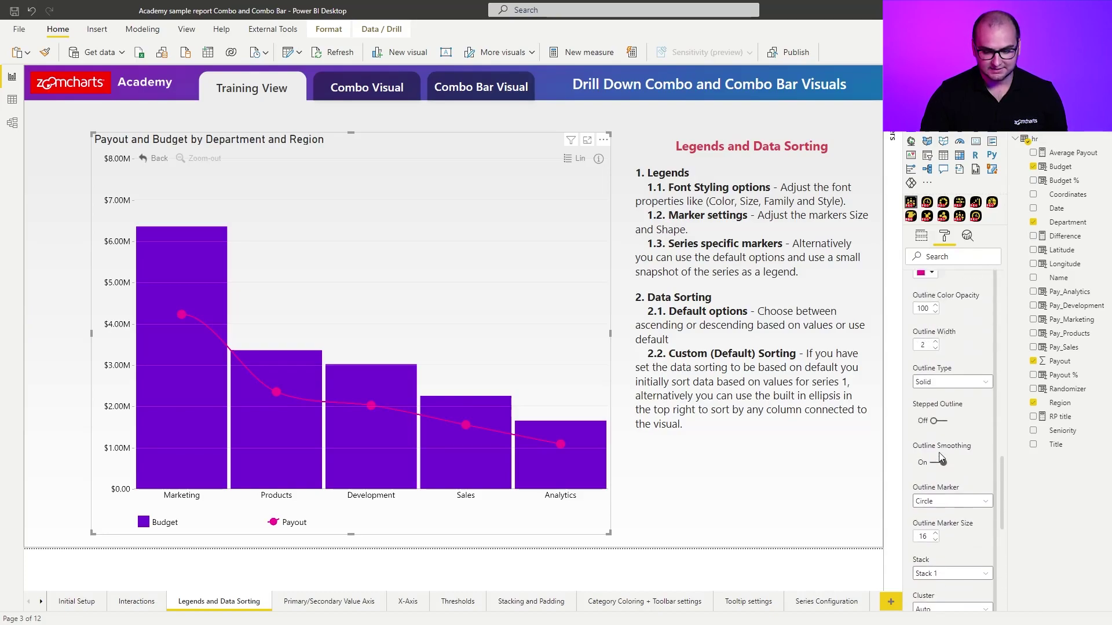
pyautogui.scroll(6, 940, 457)
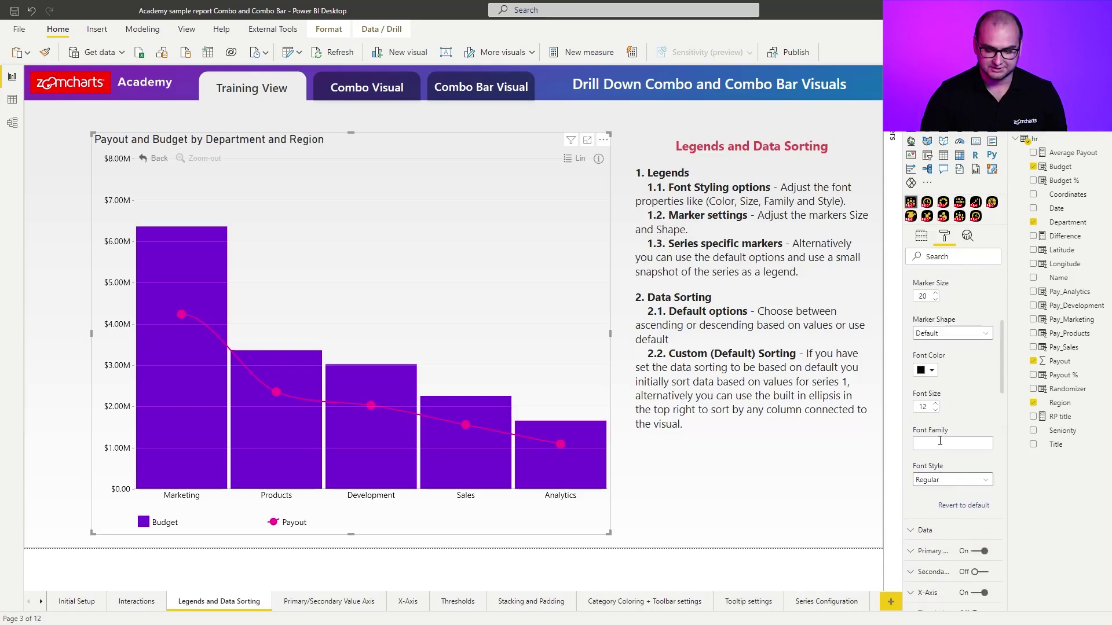
pyautogui.scroll(2, 935, 449)
pyautogui.scroll(1, 935, 450)
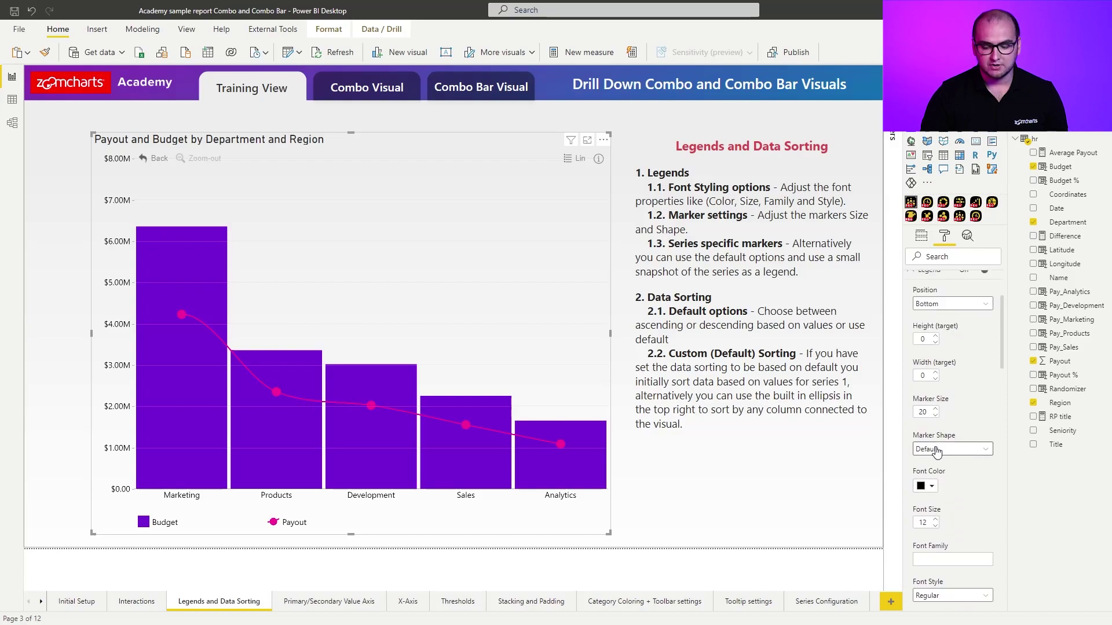
pyautogui.click(938, 450)
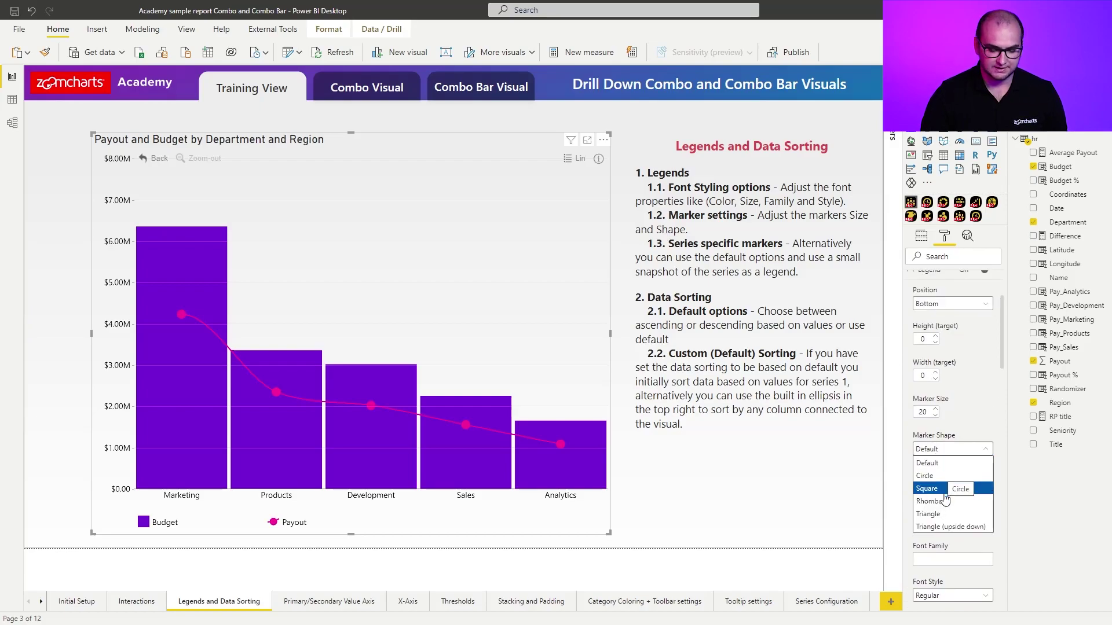
pyautogui.click(944, 514)
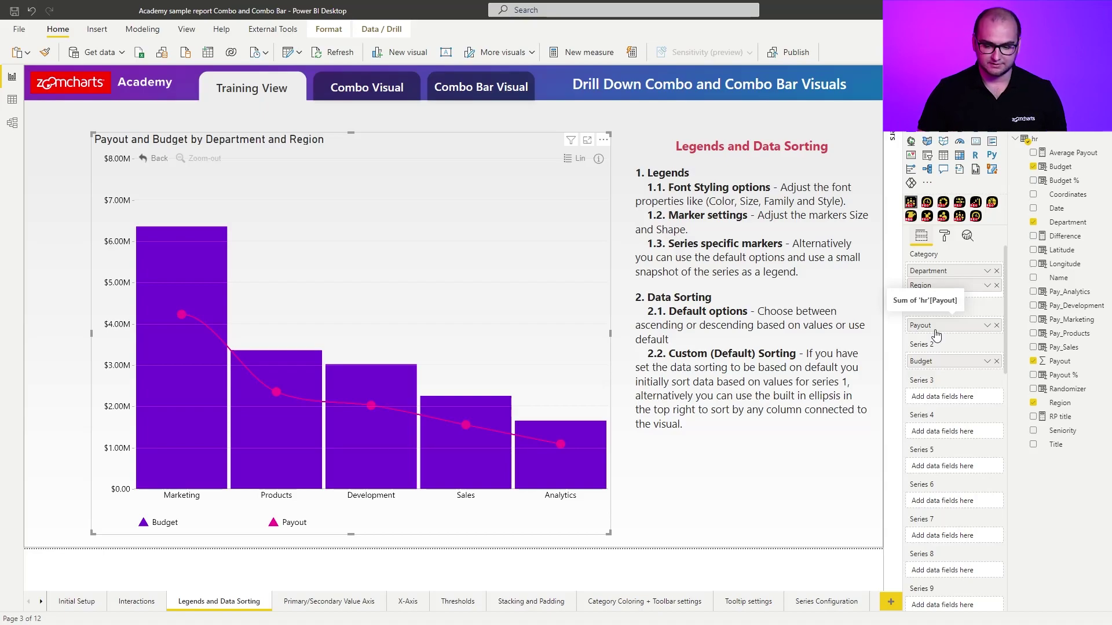
# Keep Data Sorting at Default, then view the Sort by choices: Department, Region, Payout, Budget
pyautogui.click(944, 235)
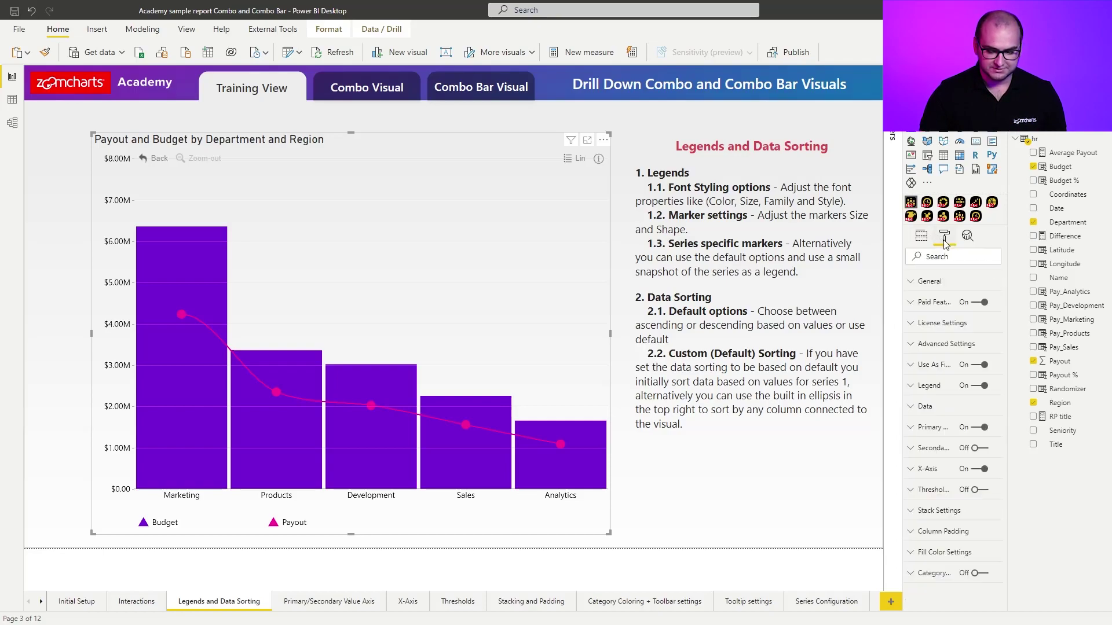
pyautogui.click(943, 406)
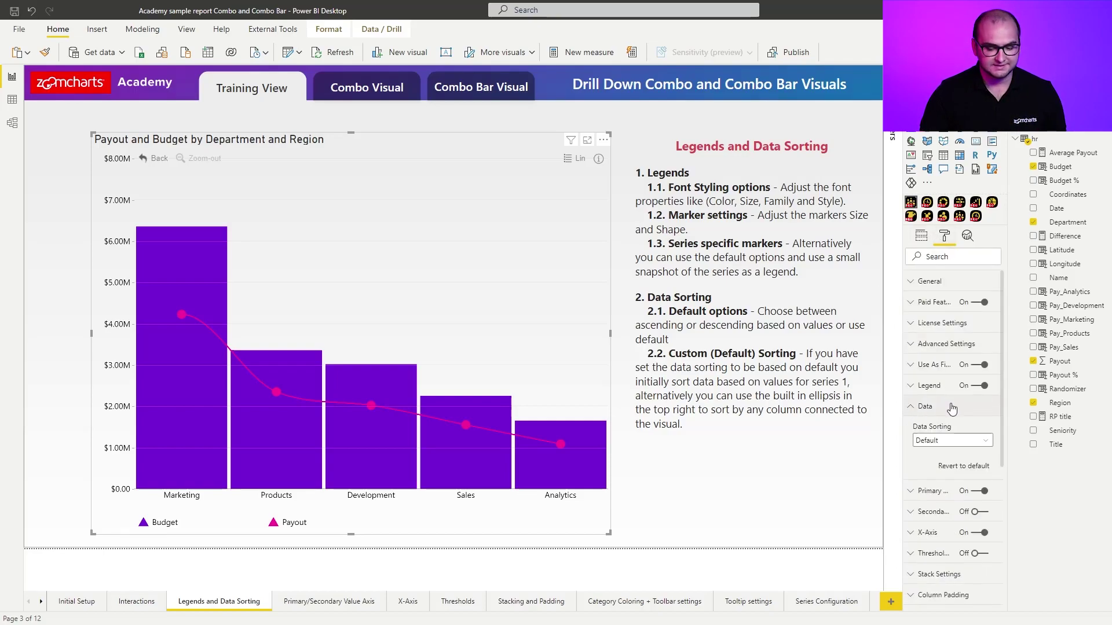
pyautogui.click(943, 441)
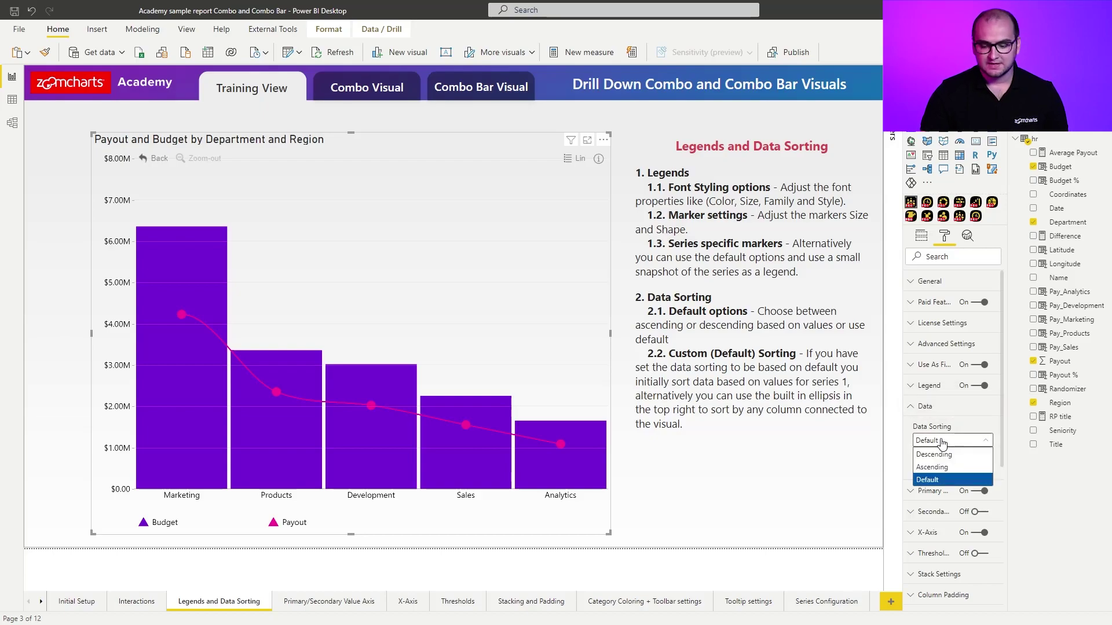
pyautogui.click(944, 477)
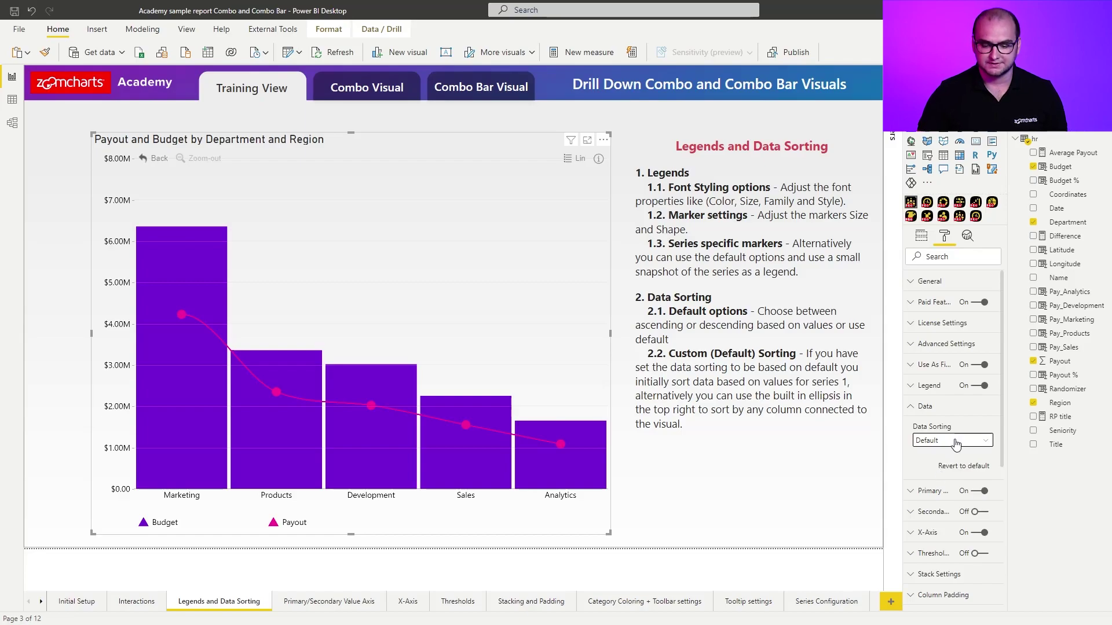
pyautogui.click(604, 143)
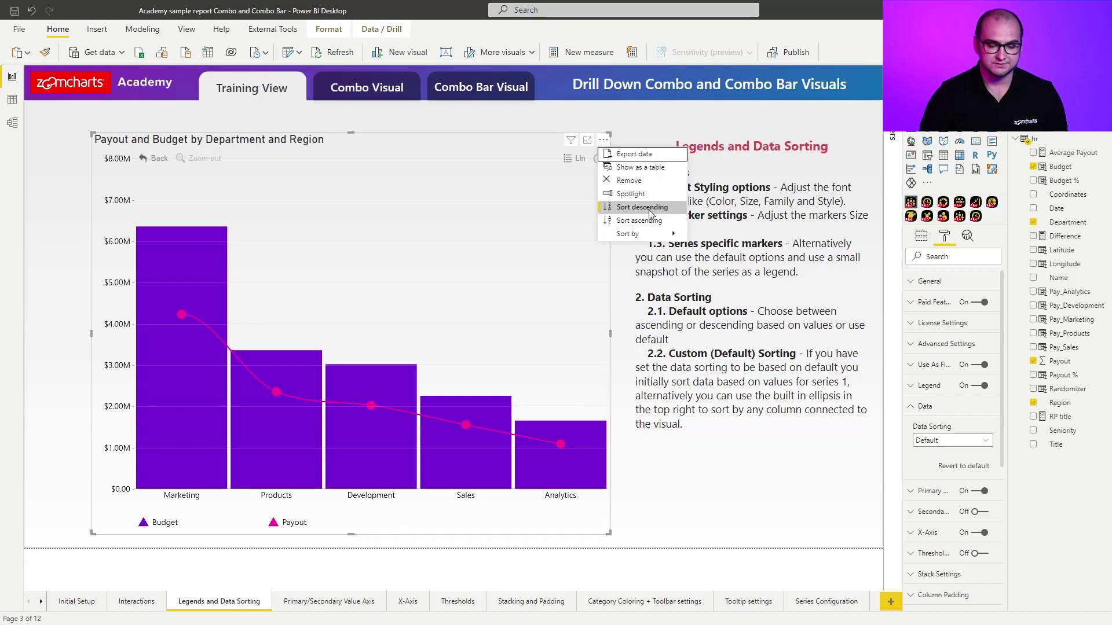
pyautogui.moveTo(656, 235)
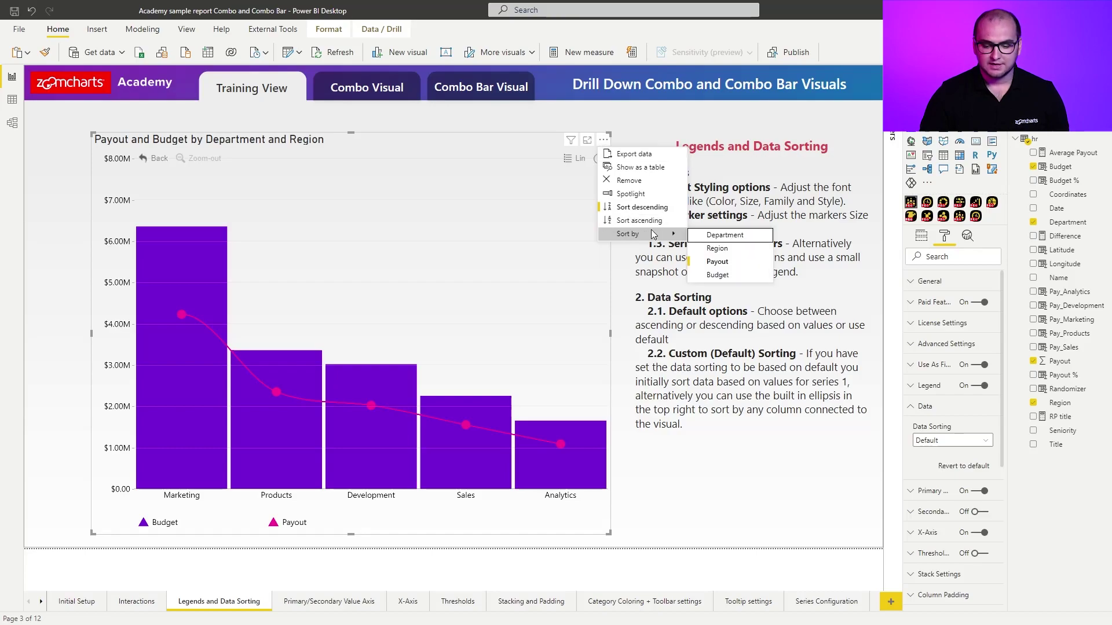